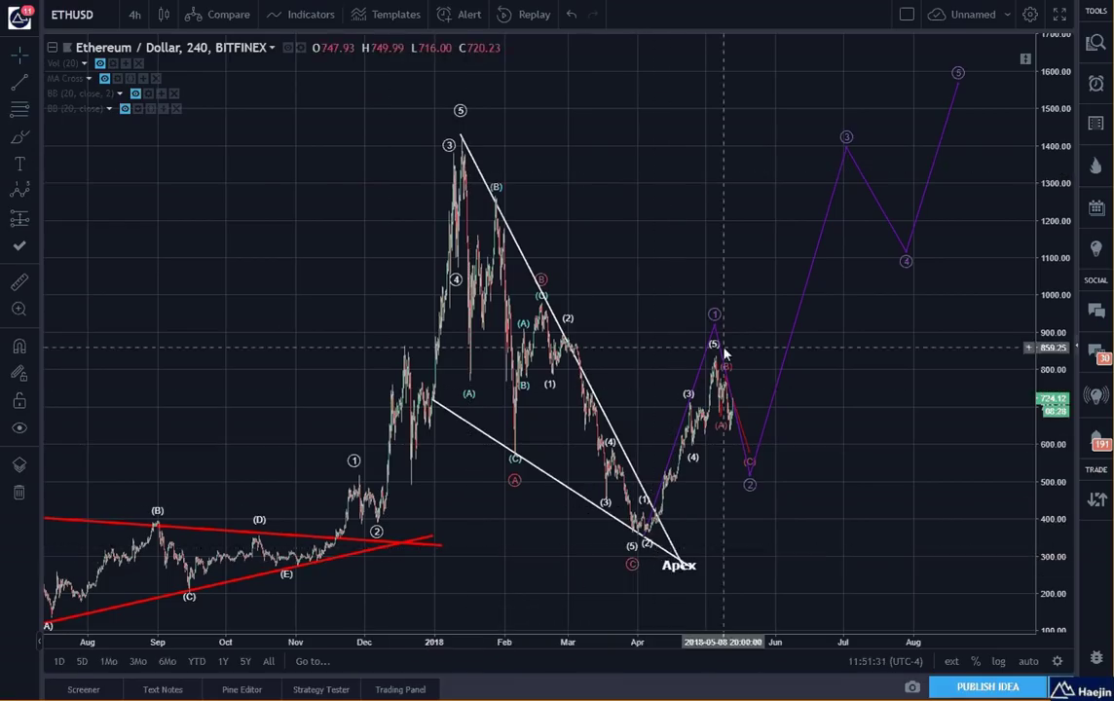
- Pan back to the 2017 history, select the lower red trend line, then pan forward to Jun–Aug
left_click_drag(294, 326, 543, 294)
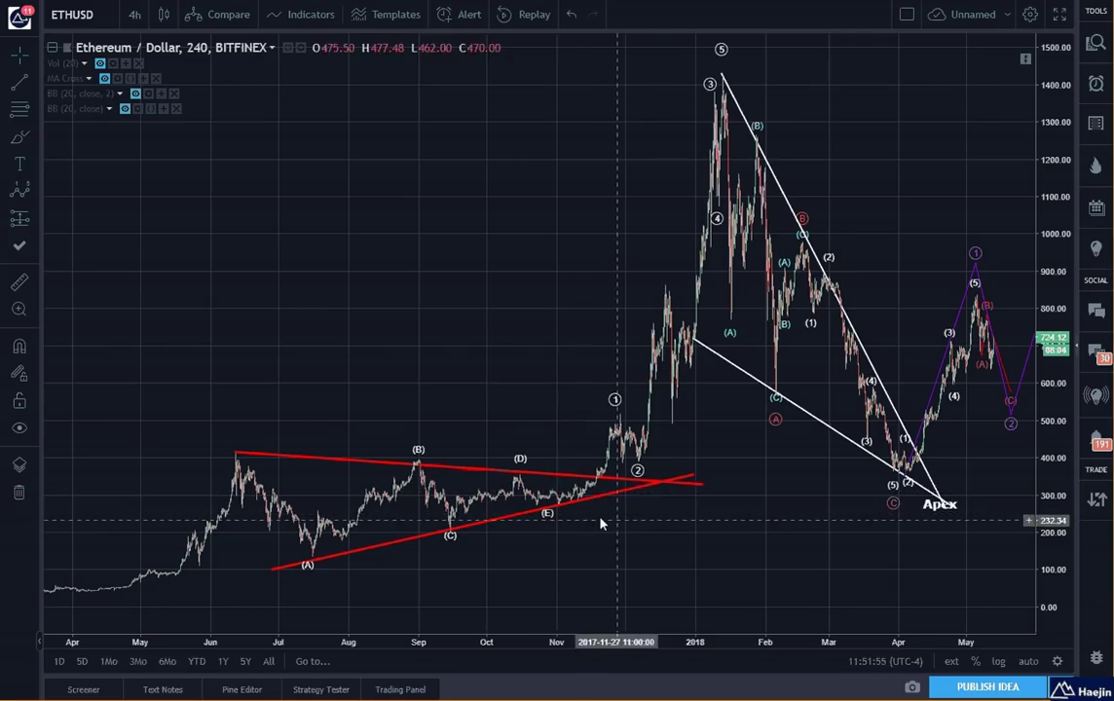
left_click(568, 506)
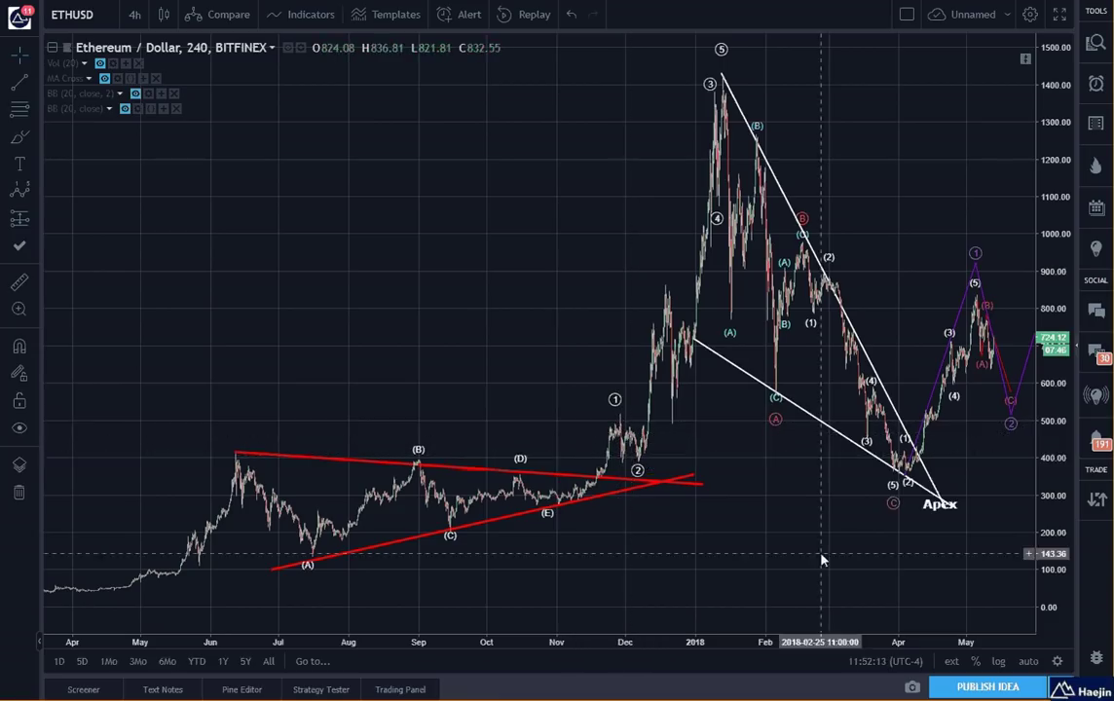
left_click_drag(821, 561, 599, 589)
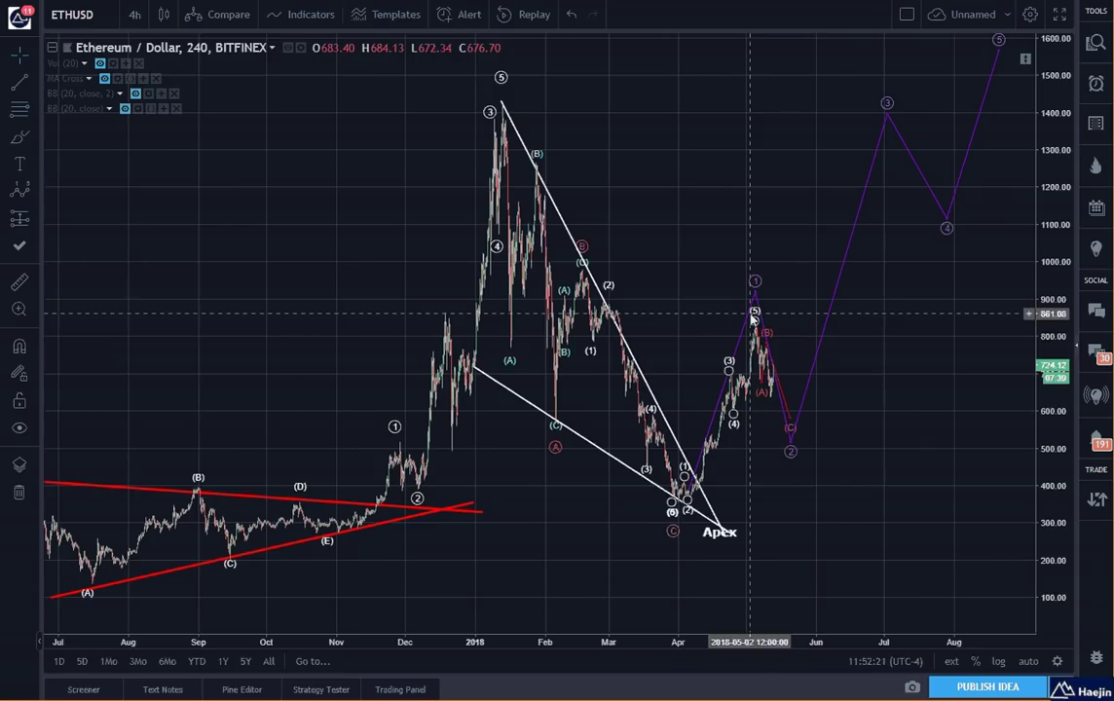
- Place the red correction's (C) point above the purple wave 2 low, then zoom in and check the ABC wave
left_click(789, 428)
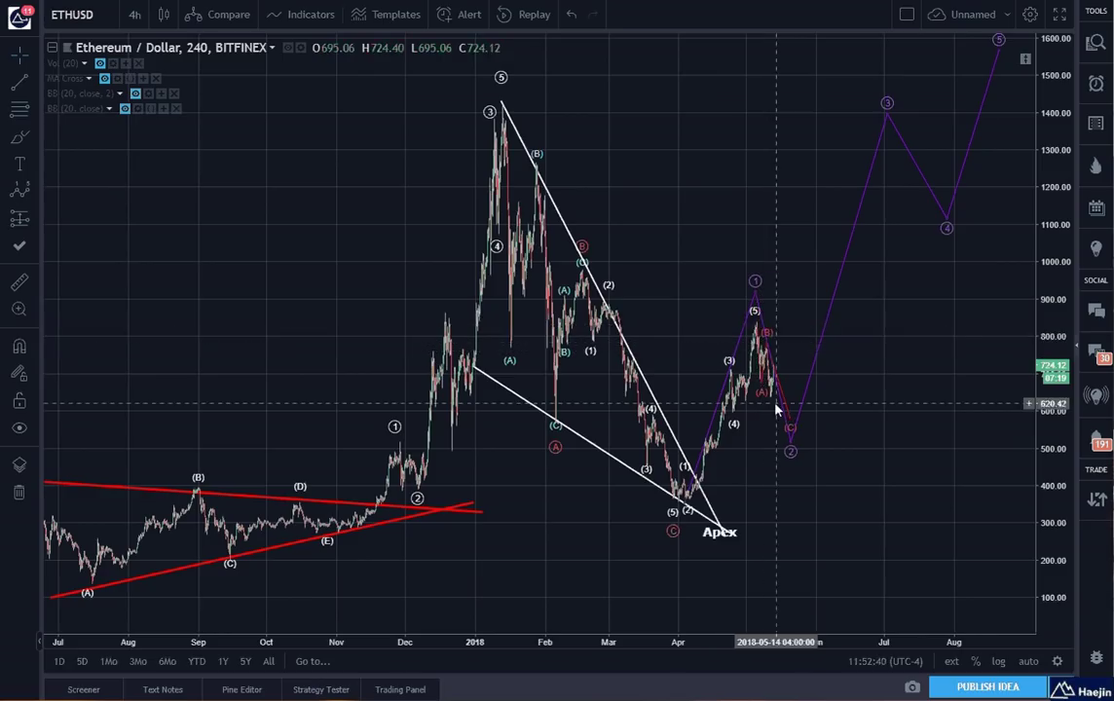
scroll(774, 411, "up", 3)
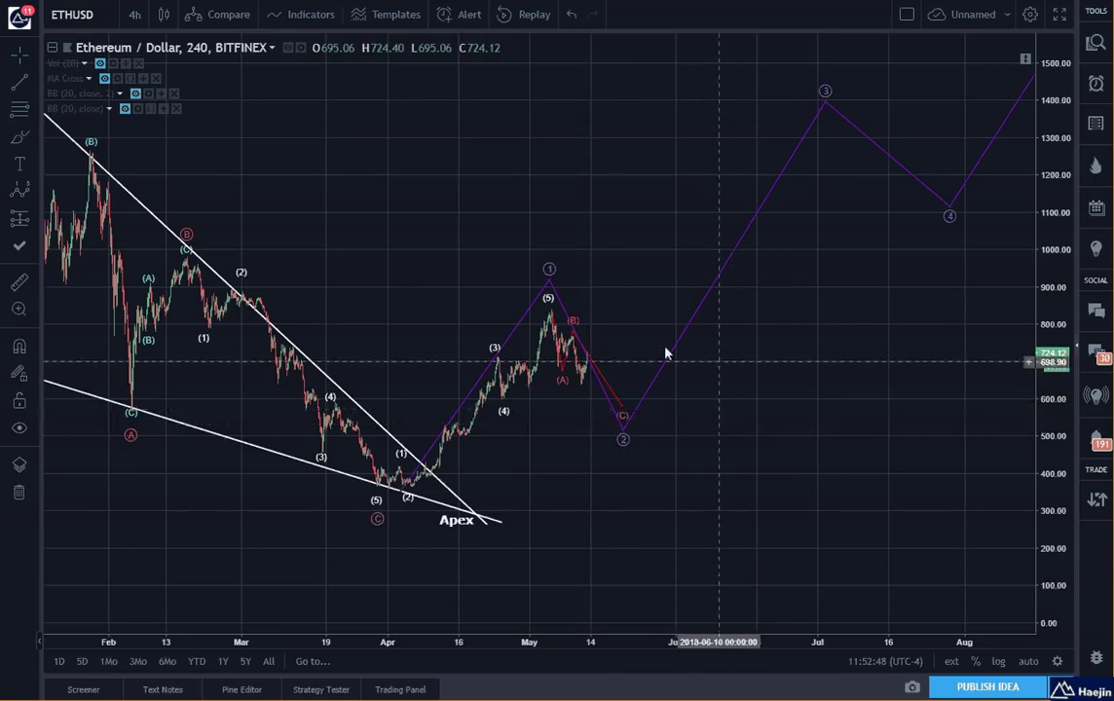
left_click(557, 380)
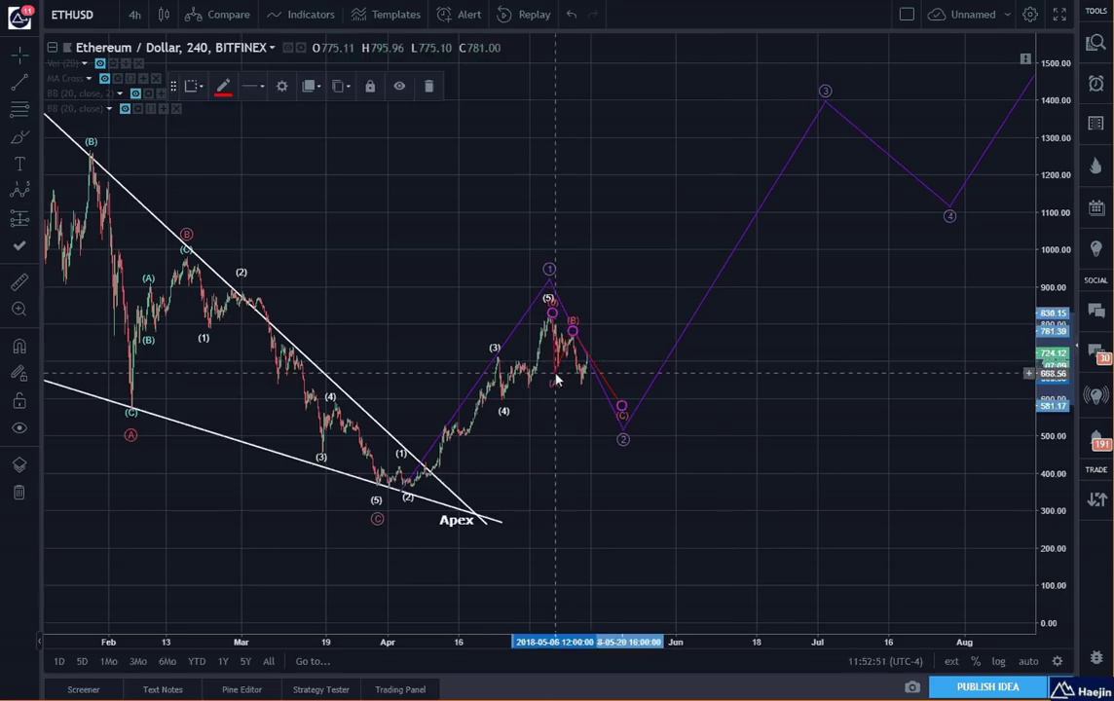
left_click(501, 300)
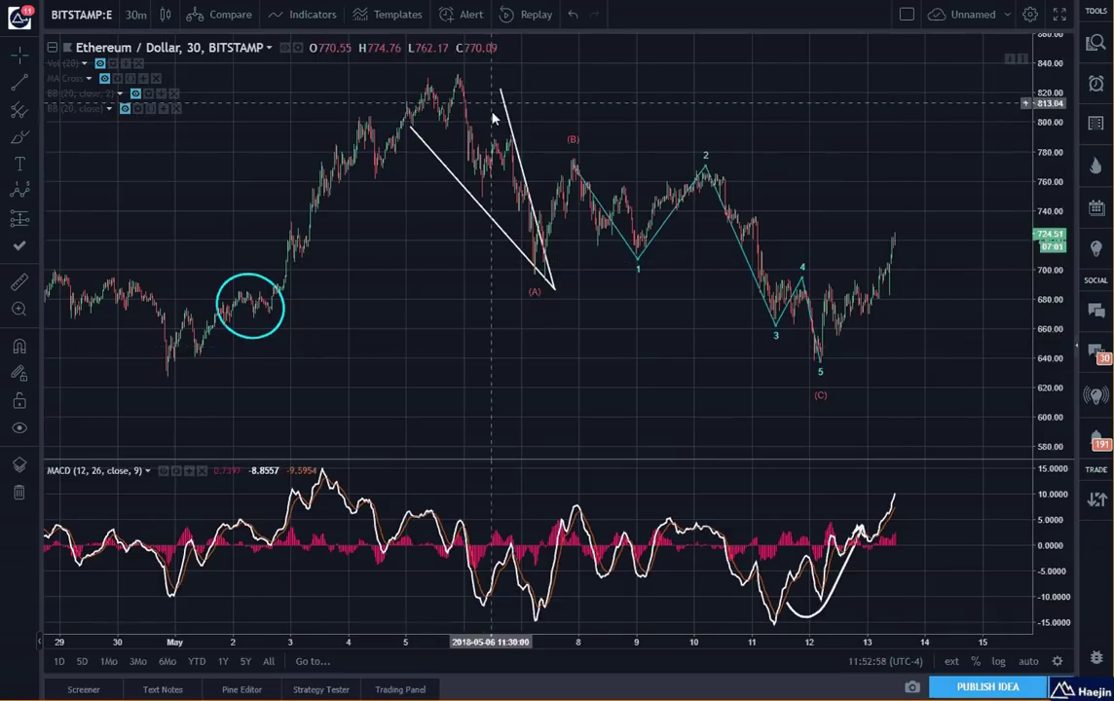
- Check the cyan 1–5 wave on the 30m chart, then bring up the pattern and Elliott wave tools list
left_click(574, 172)
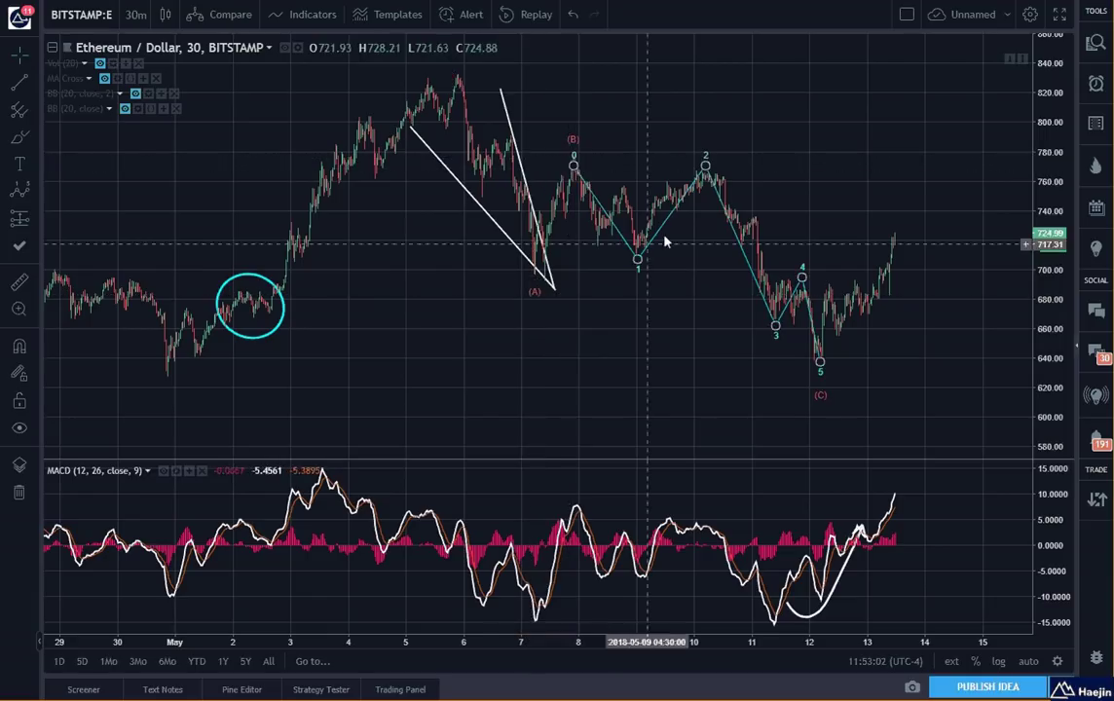
left_click(920, 362)
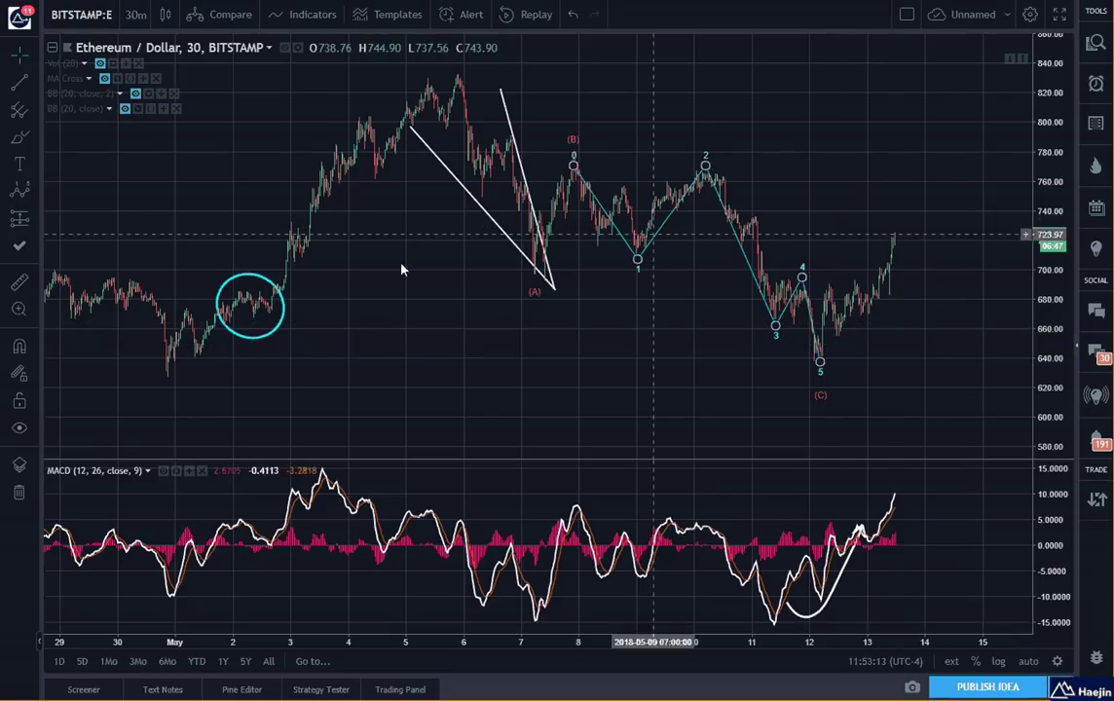
left_click(27, 190)
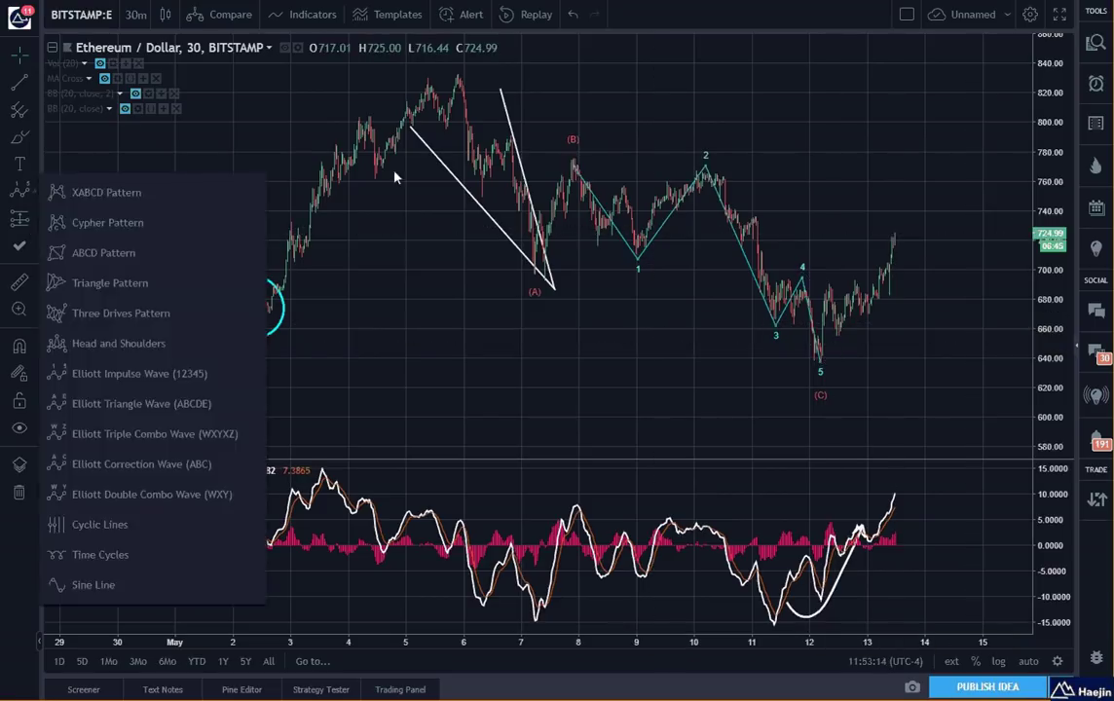
- Pick the Elliott Impulse Wave (12345) tool and set its colour to white
left_click(160, 314)
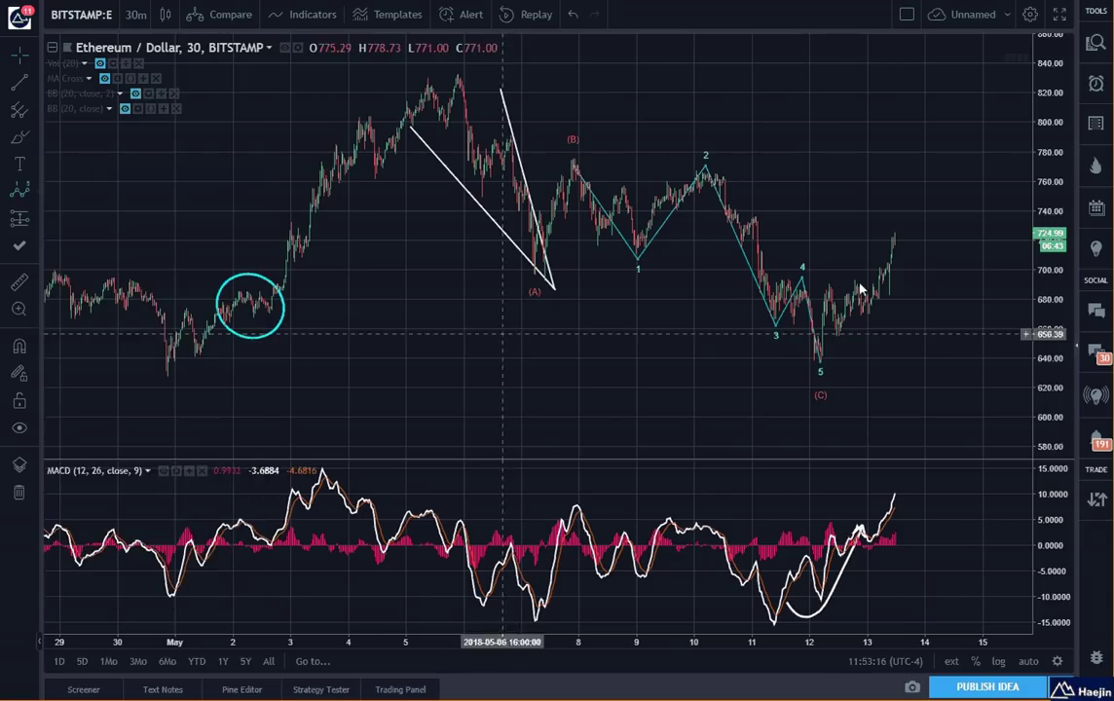
left_click(223, 86)
left_click(290, 129)
left_click(342, 111)
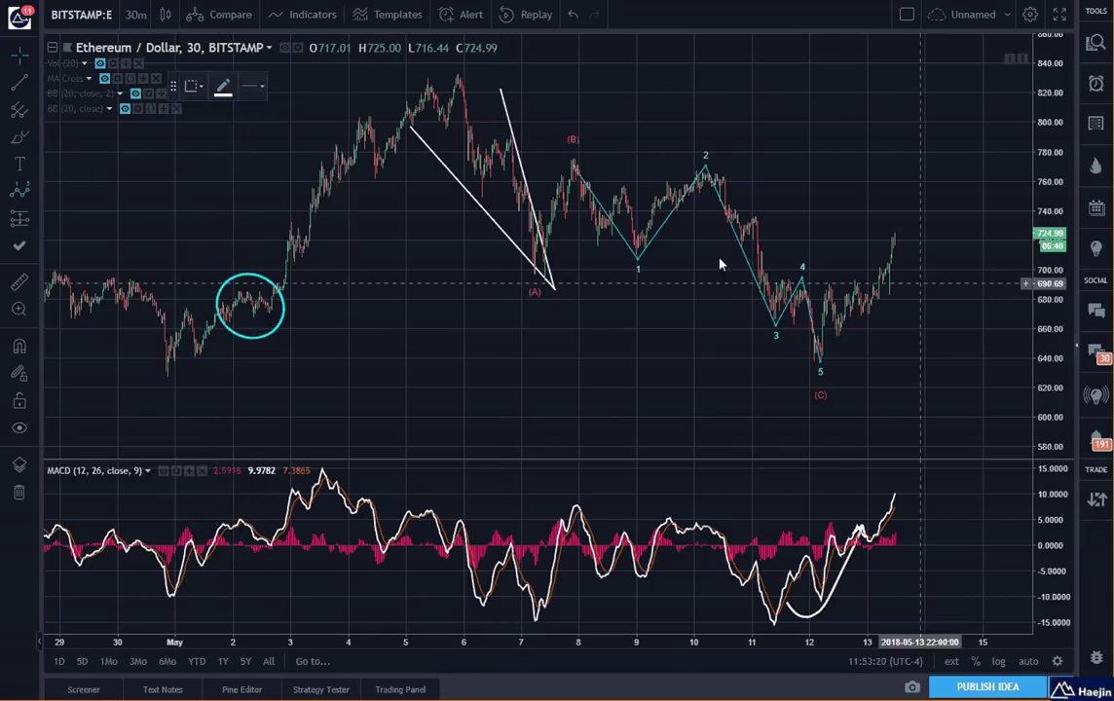
- Draw waves 0–5 from the 640 (C) low to wave 5 near 766, with Show Wave enabled
left_click(814, 360)
left_click(829, 276)
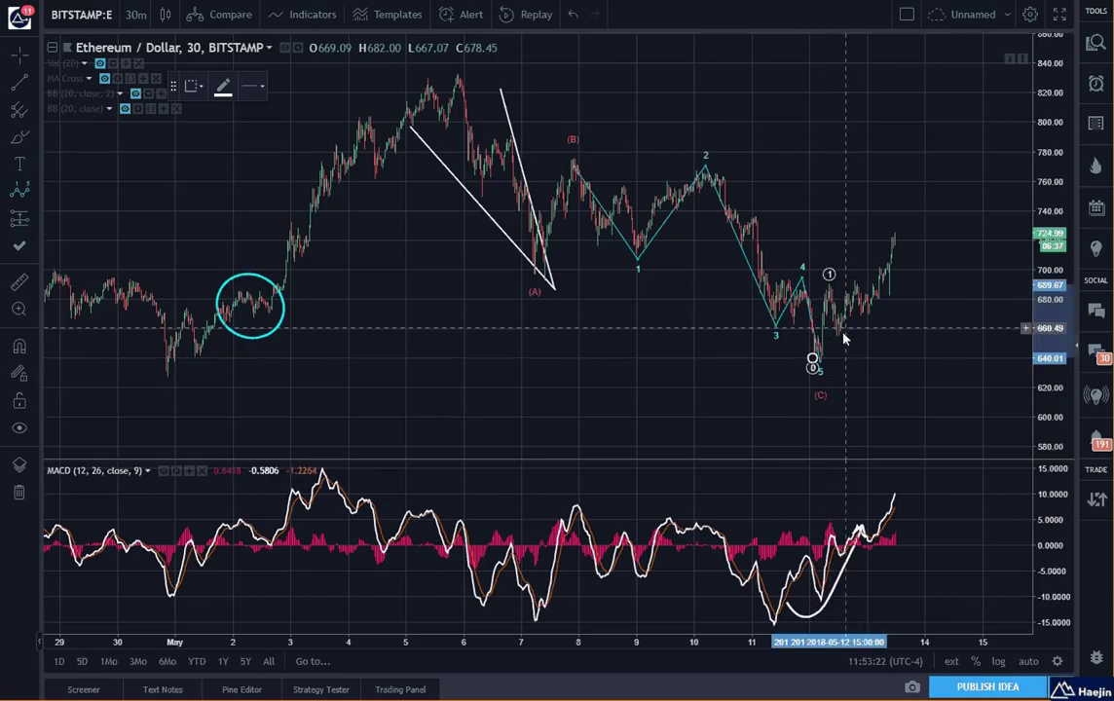
left_click(840, 334)
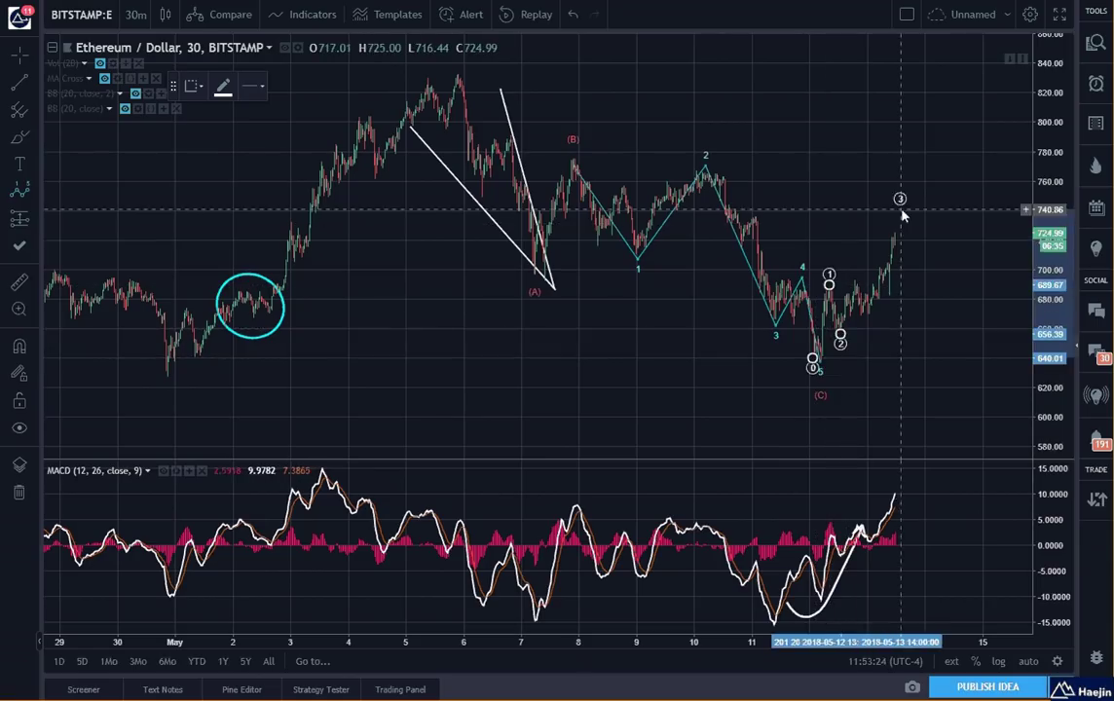
left_click(901, 210)
left_click(923, 245)
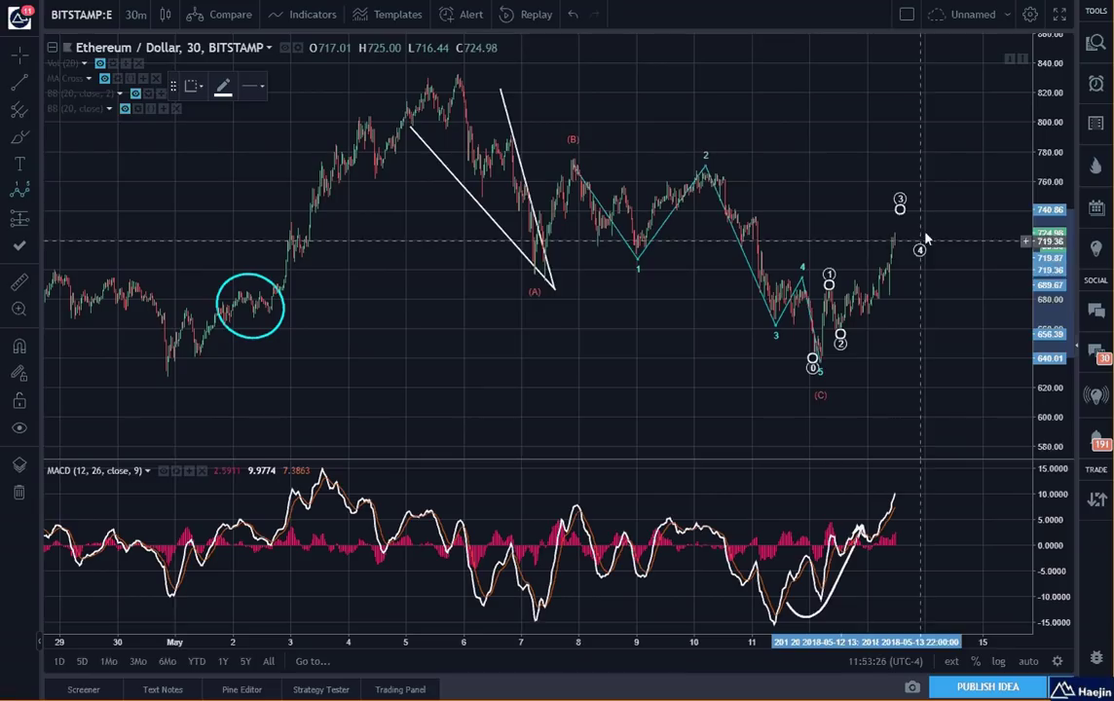
left_click(936, 174)
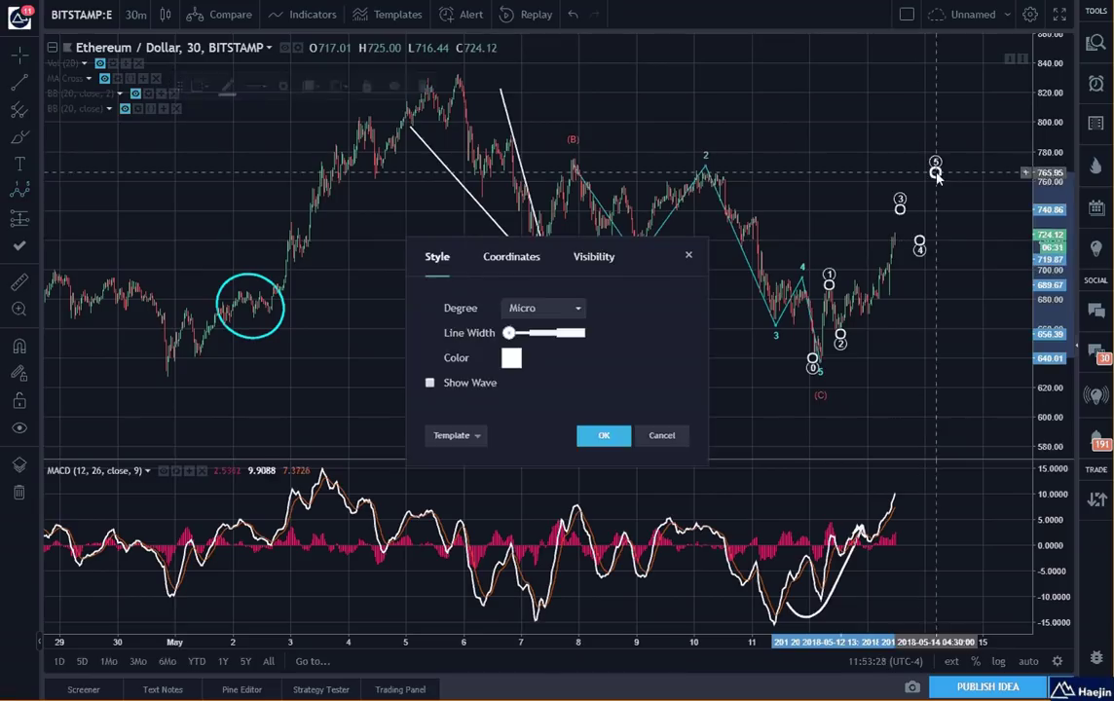
left_click(430, 384)
left_click(604, 435)
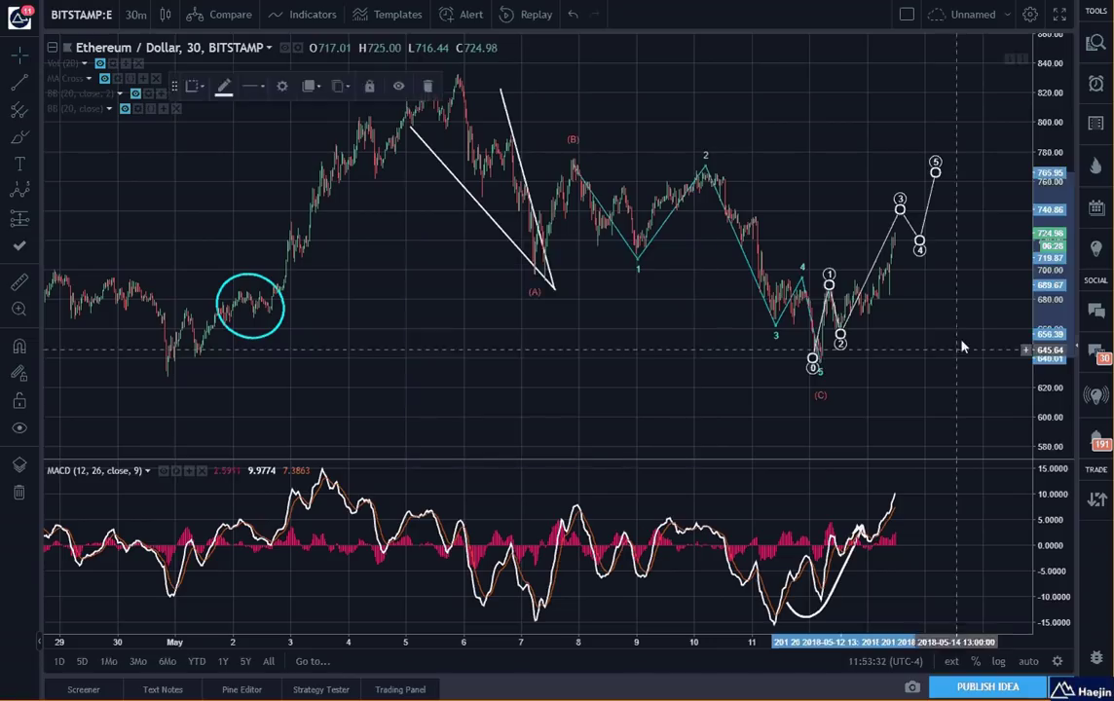
left_click(965, 331)
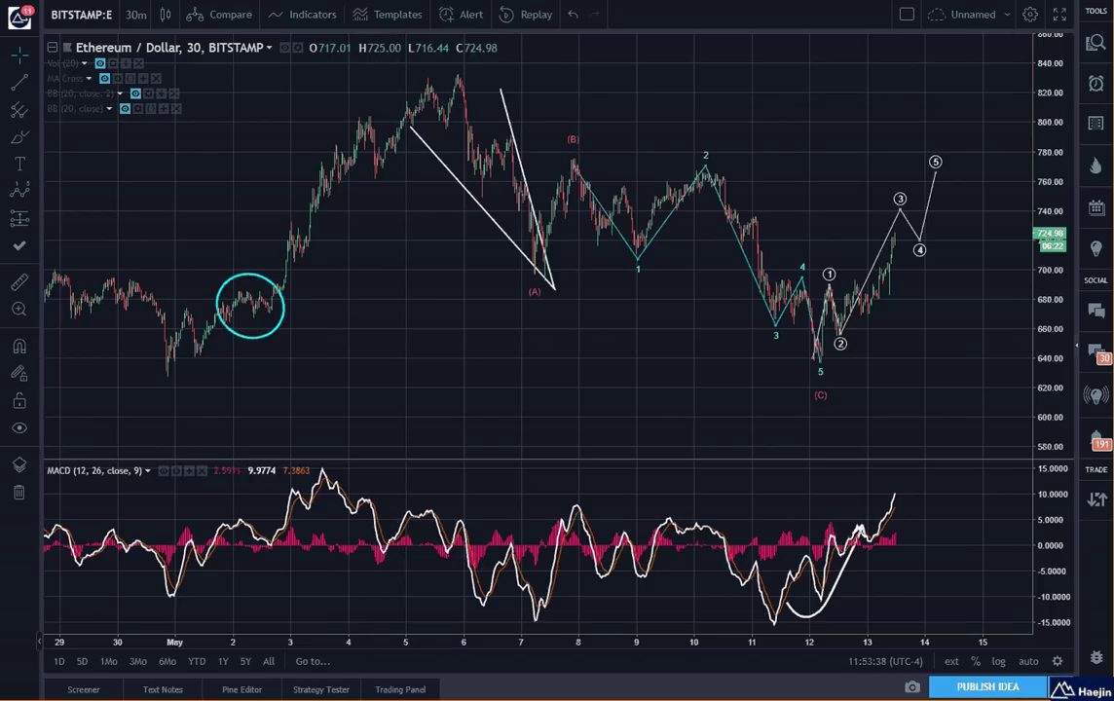
- Back on the 4h Bitfinex chart, lower the red (C) point to just above purple wave 2 near 520
key("ctrl+Tab")
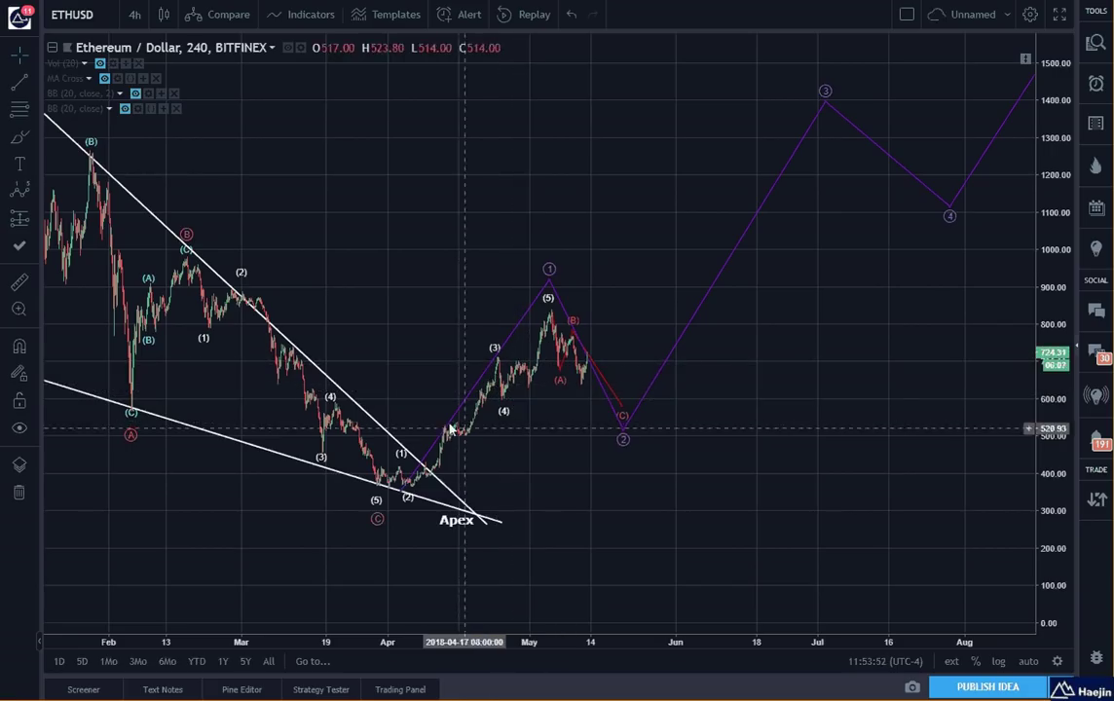
left_click(620, 418)
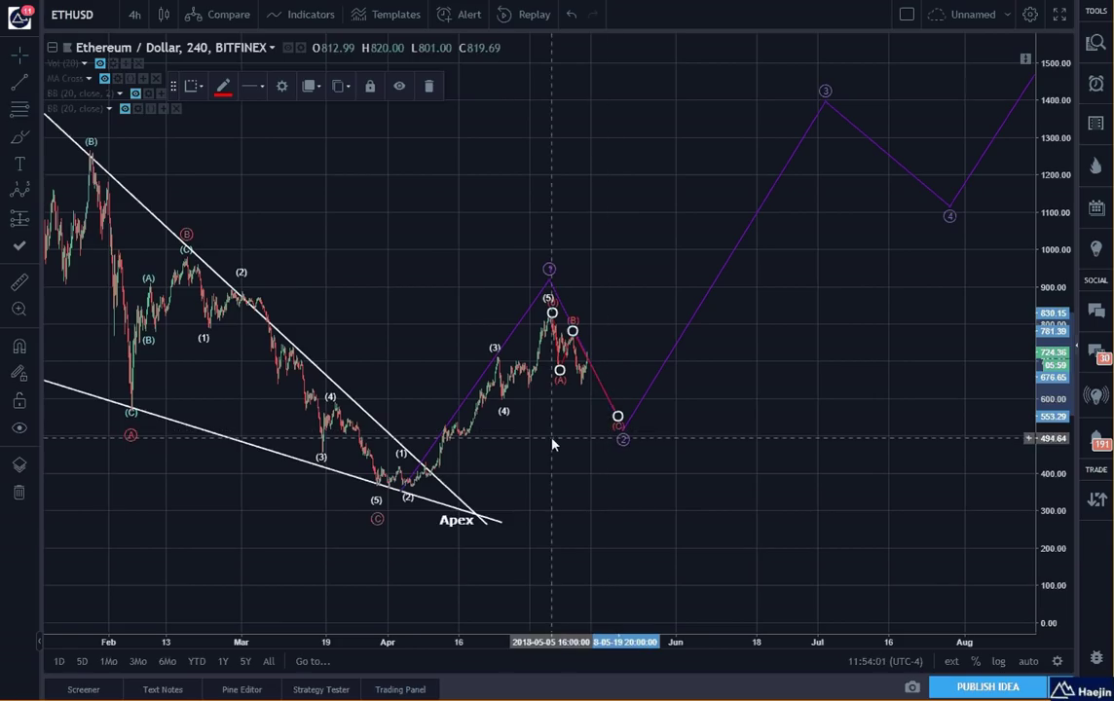
left_click(725, 445)
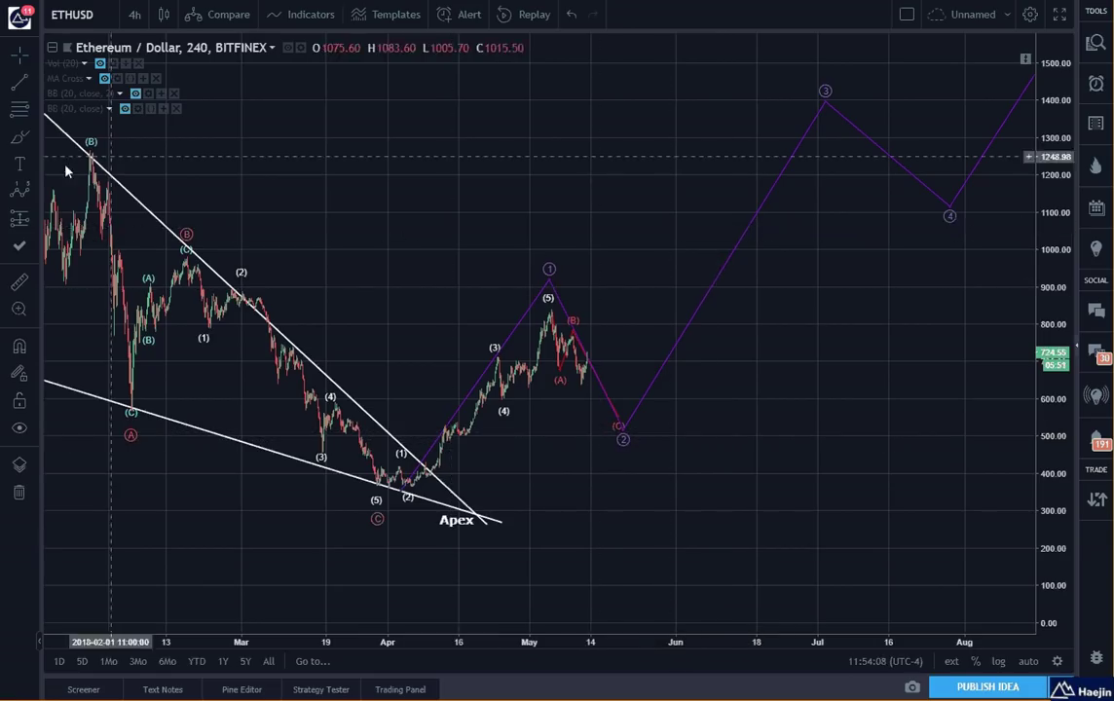
left_click(19, 137)
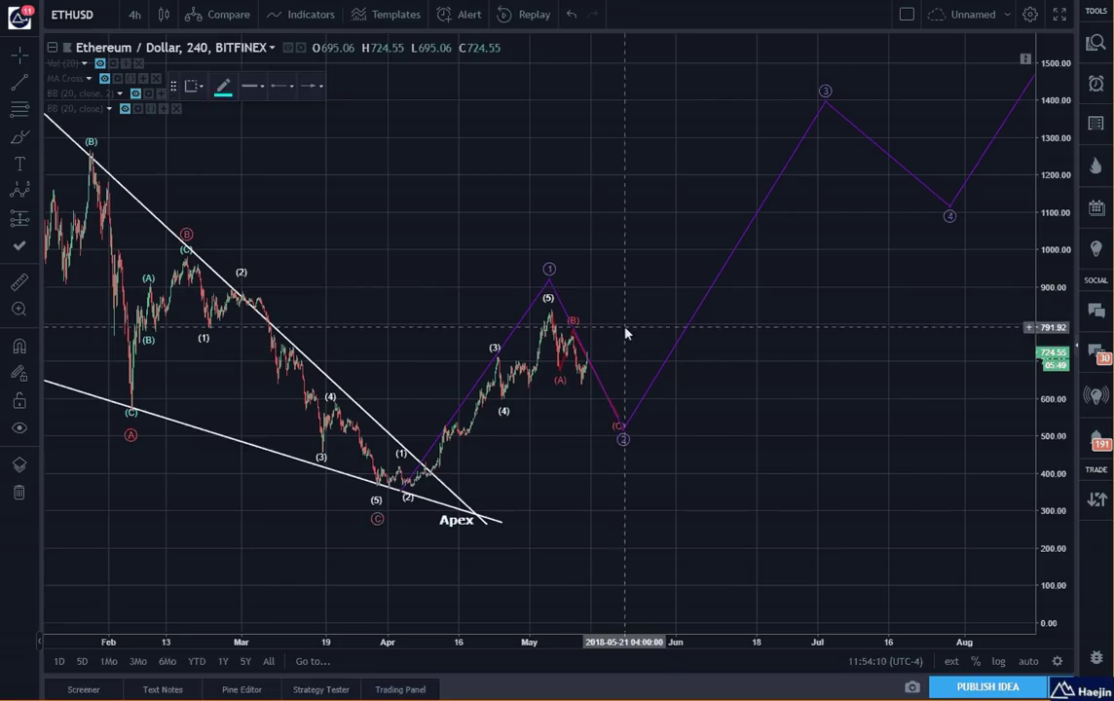
- Brush a cyan arrow from current price toward 1000 and a white arrow from the (C) low toward 810
left_click(18, 138)
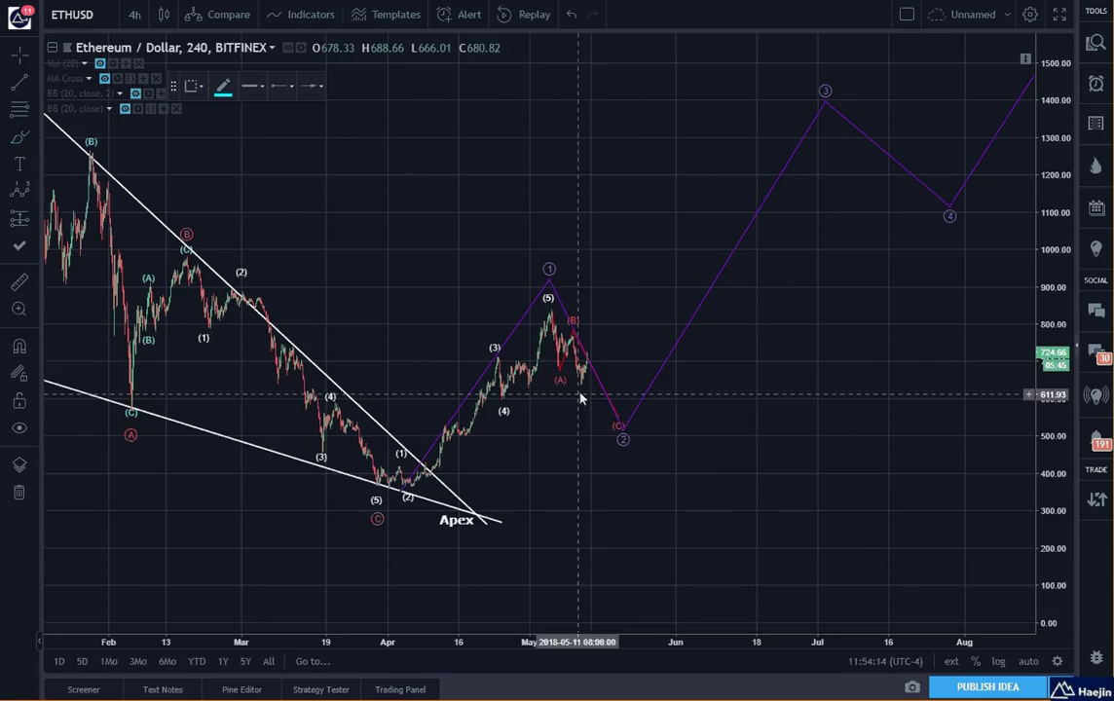
mouse_move(583, 383)
left_mouse_down()
mouse_move(604, 359)
mouse_move(638, 255)
left_mouse_up()
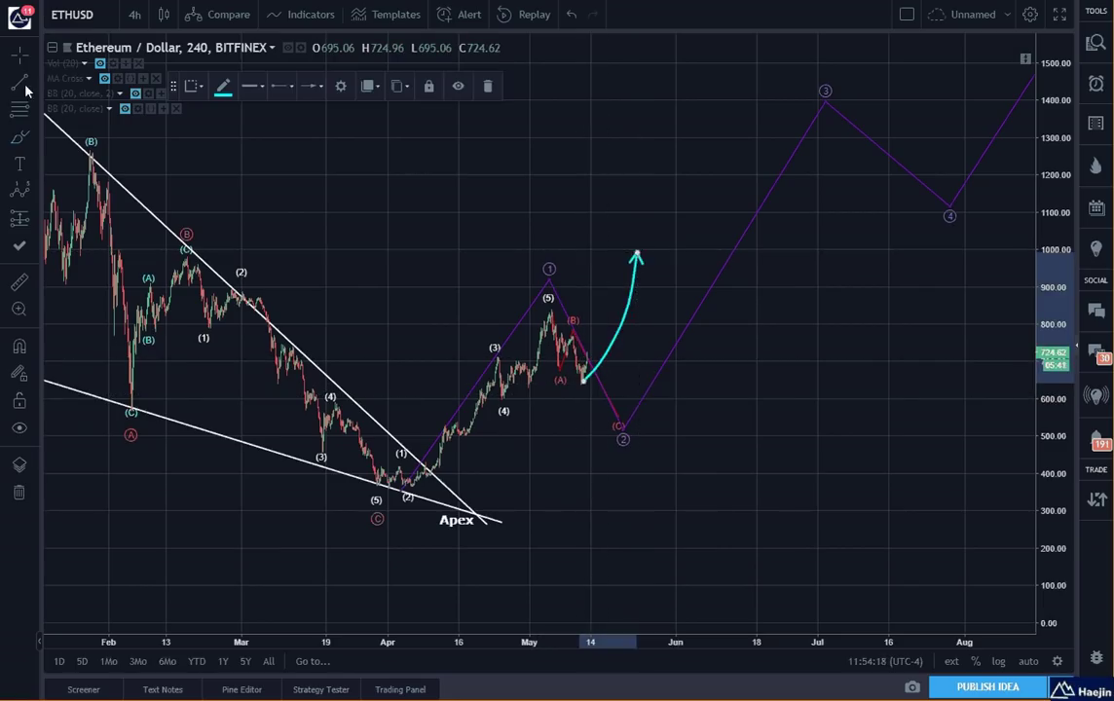
left_click(579, 250)
left_click_drag(621, 416, 693, 326)
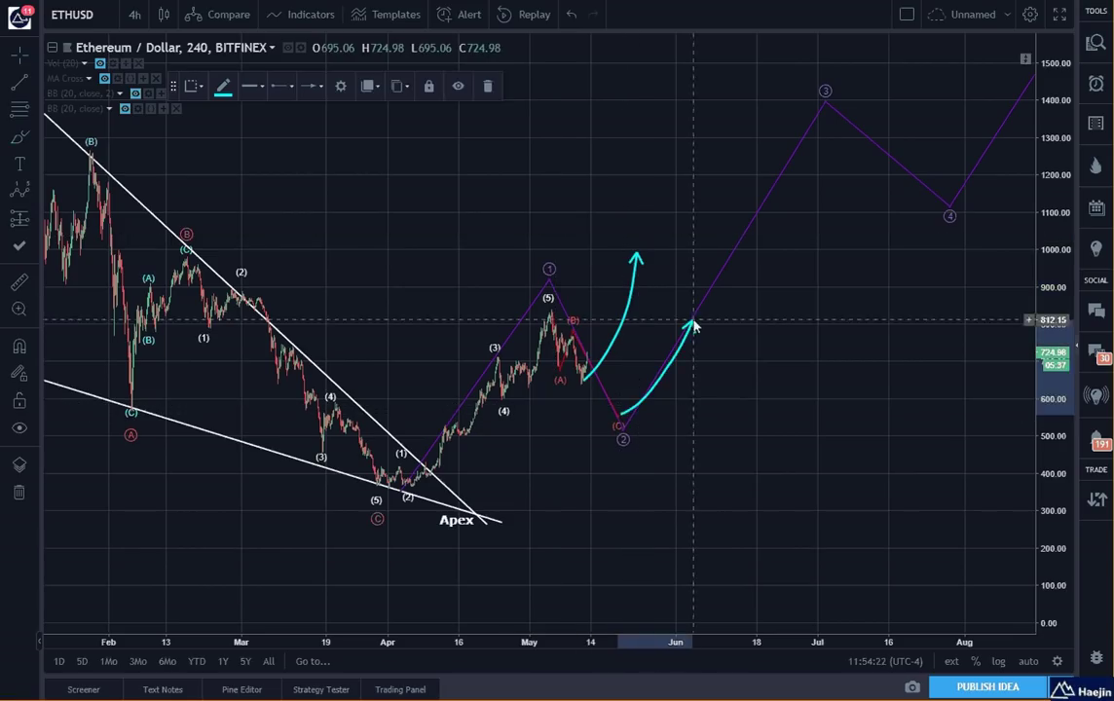
left_click(222, 86)
left_click(340, 111)
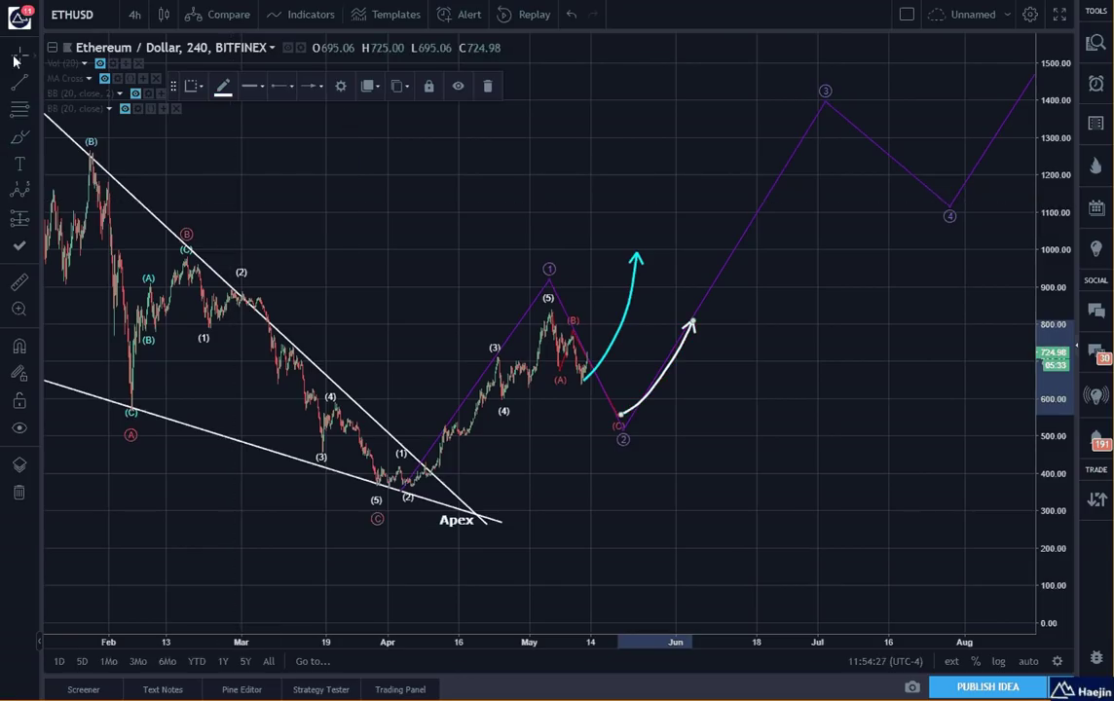
left_click(374, 206)
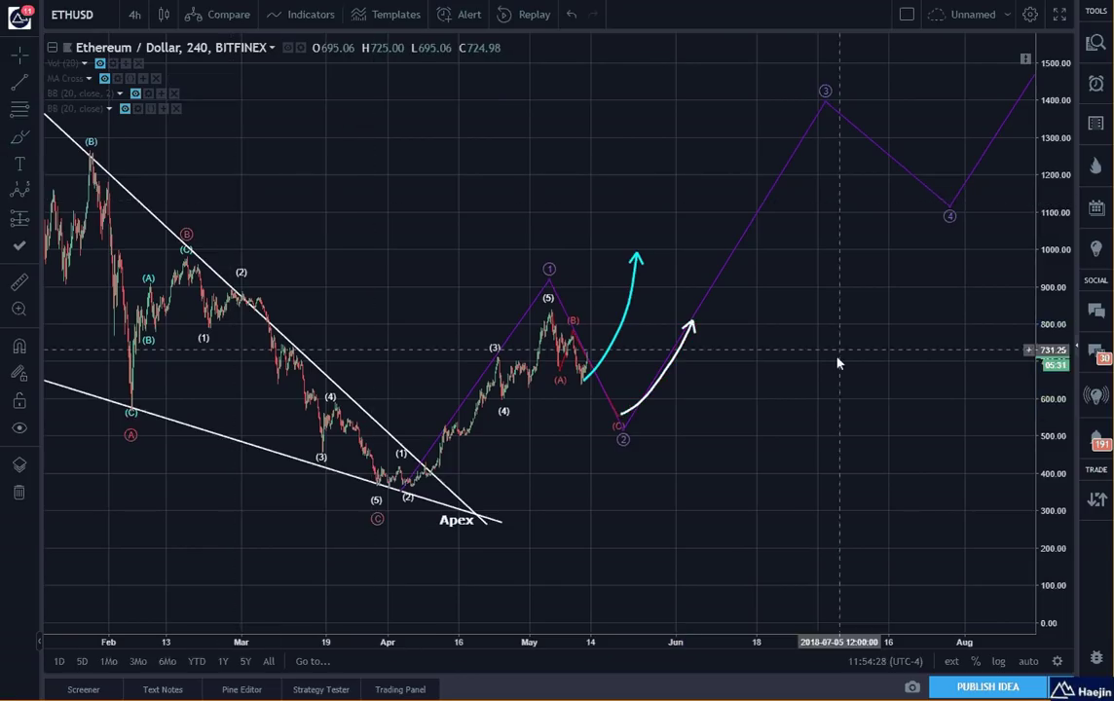